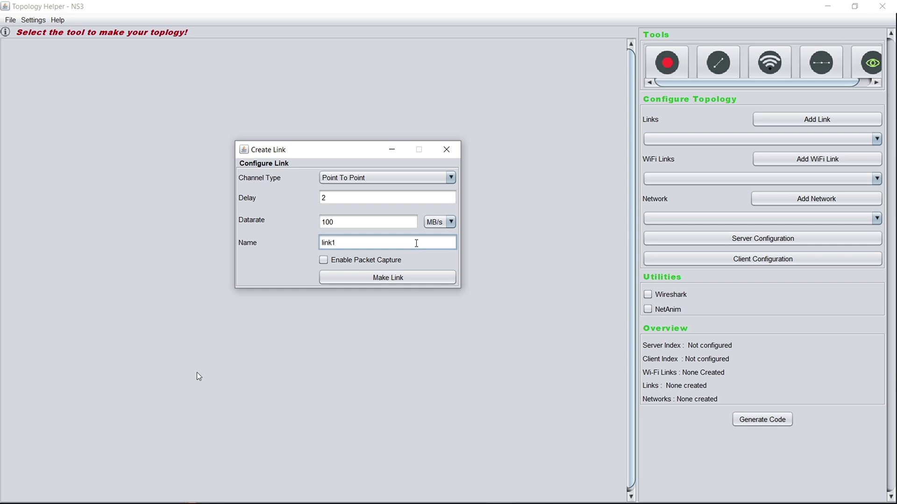
Create point-to-point link link1 (2 ms, 100 MB/s), confirm it, and check the links list.
{"action": "left_click", "coordinate": [397, 275]}
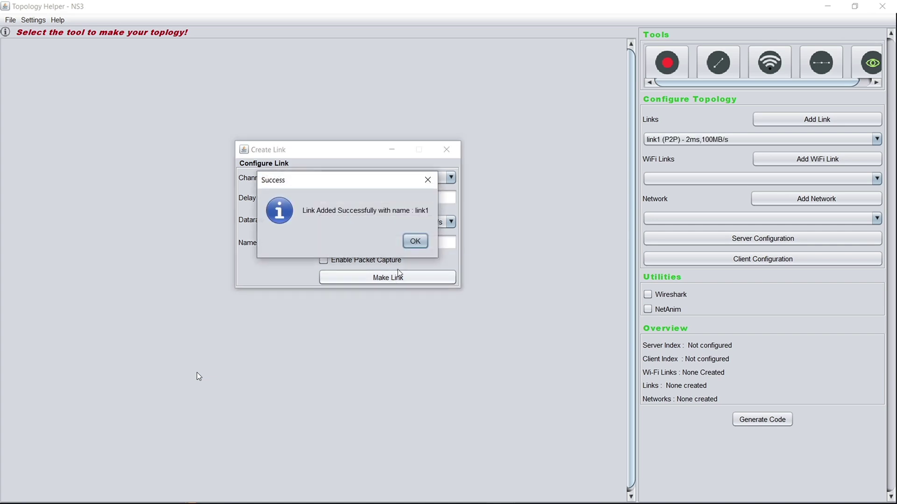
{"action": "left_click", "coordinate": [414, 242]}
{"action": "left_click", "coordinate": [446, 150]}
{"action": "left_click", "coordinate": [687, 140]}
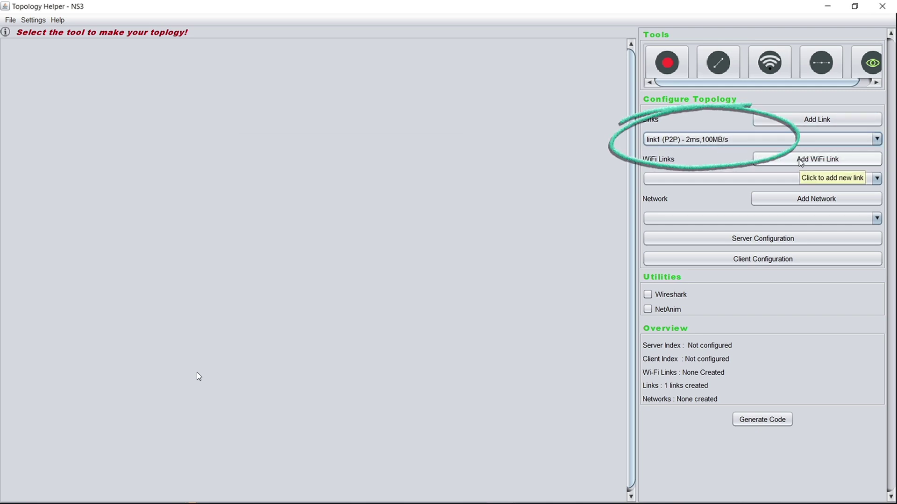
Set the default link channel type to CSMA in Settings > Default Link Config.
{"action": "left_click", "coordinate": [33, 20]}
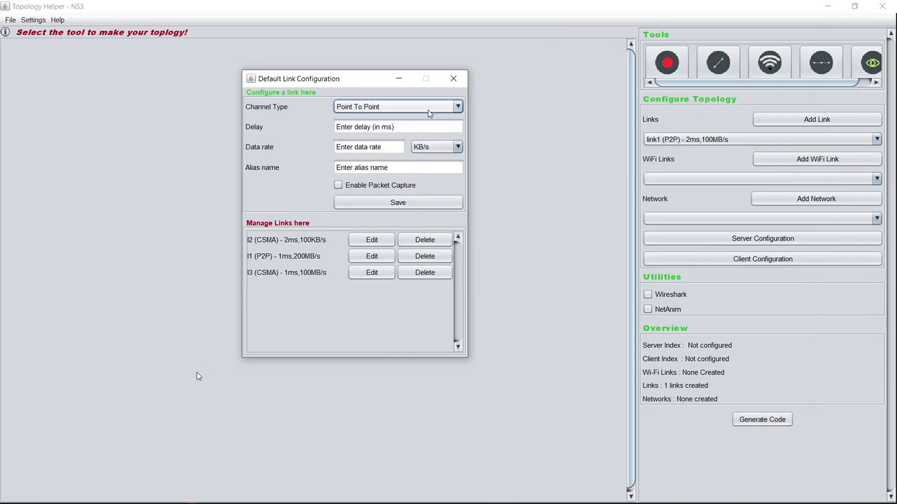
{"action": "left_click", "coordinate": [360, 131]}
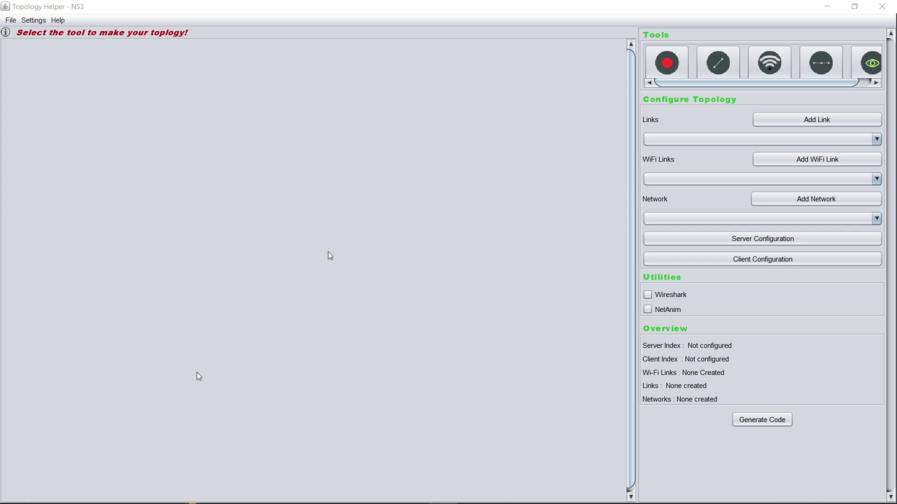
Make network net1 with NetID 54.0.0.0 and netmask 255.0.0.0.
{"action": "left_click", "coordinate": [784, 202]}
{"action": "left_click_drag", "start_coordinate": [86, 15], "coordinate": [341, 219]}
{"action": "type", "text": "54.0.0.0"}
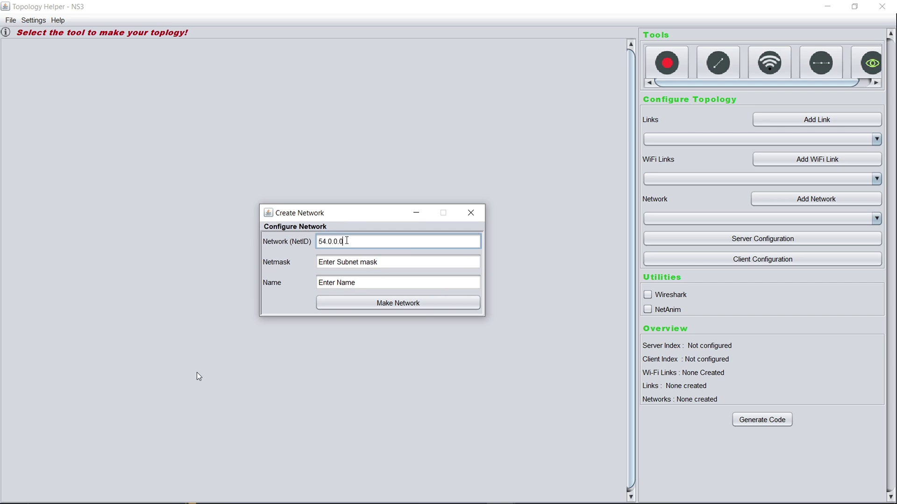
{"action": "key", "text": "Tab"}
{"action": "type", "text": "255."}
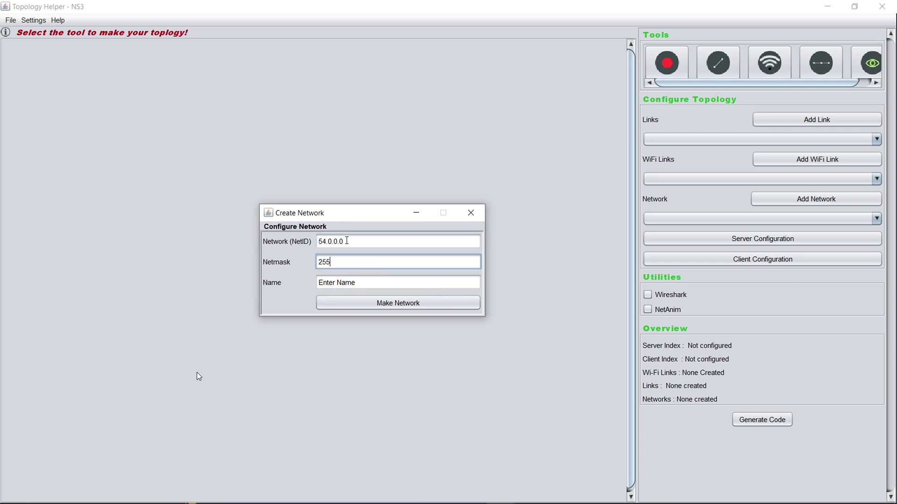
{"action": "type", "text": "0.0."}
{"action": "key", "text": "Tab"}
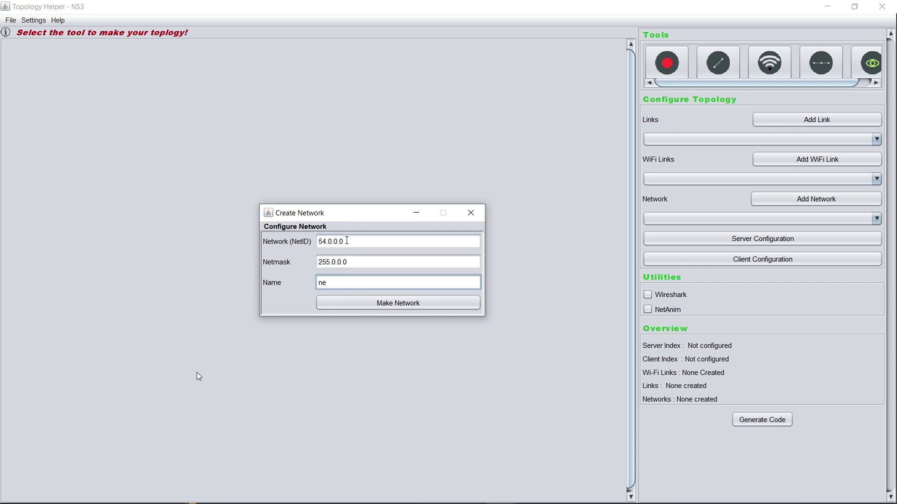
{"action": "left_click", "coordinate": [391, 303]}
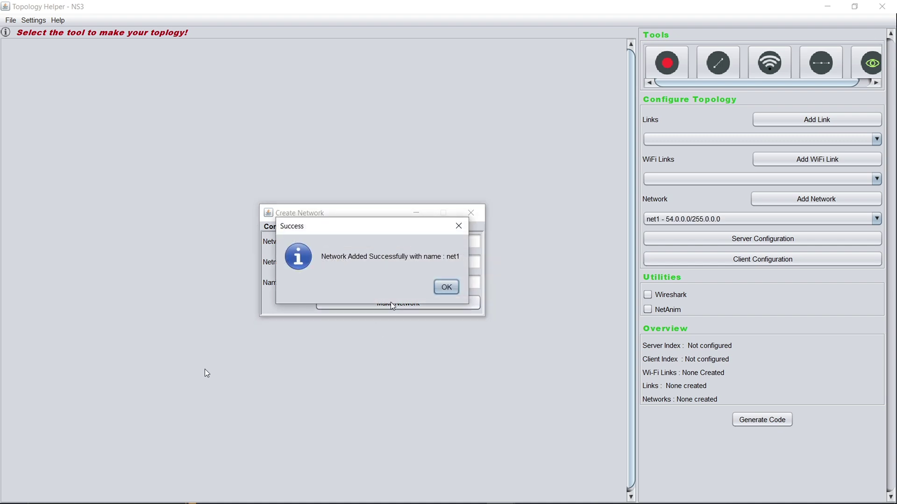
Confirm net1 was added and verify it in the Network dropdown.
{"action": "left_click", "coordinate": [446, 290]}
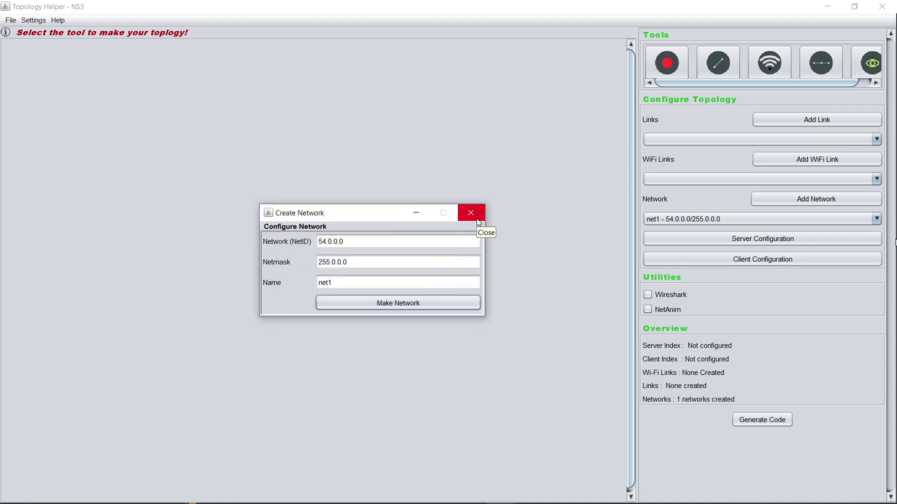
{"action": "left_click", "coordinate": [477, 219]}
{"action": "left_click", "coordinate": [712, 222]}
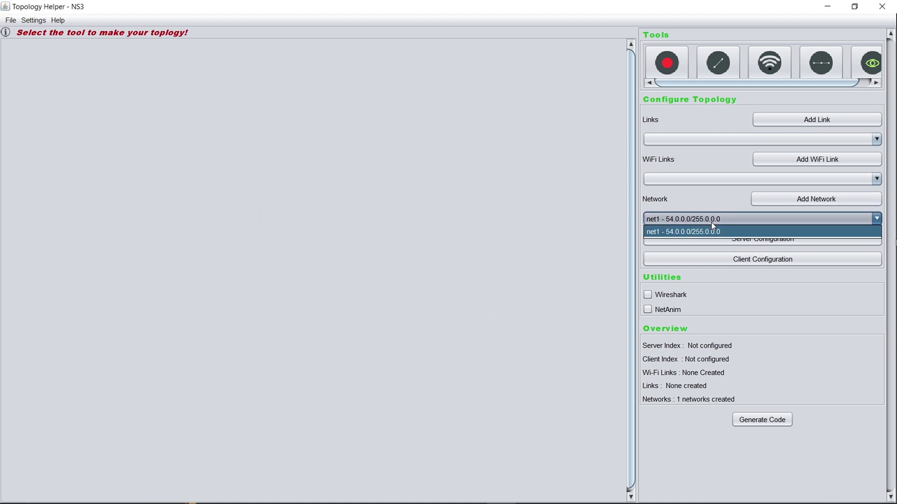
{"action": "left_click", "coordinate": [712, 225]}
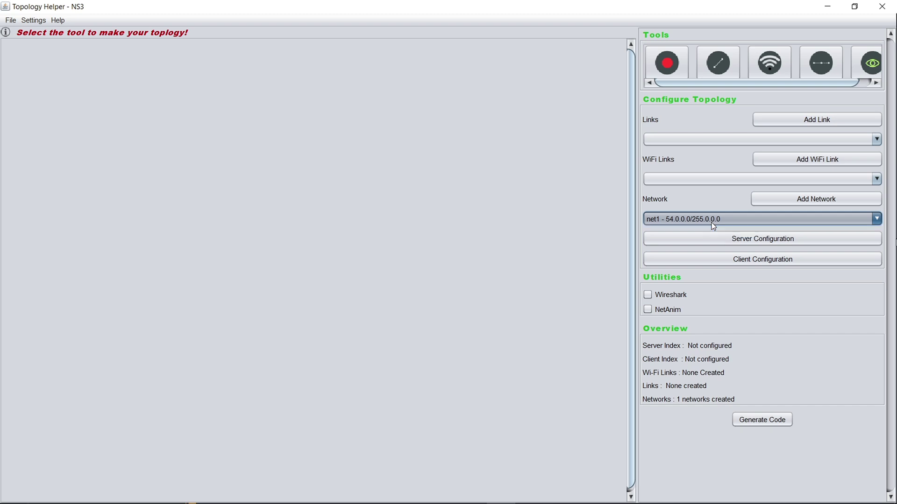
{"action": "left_click", "coordinate": [34, 21]}
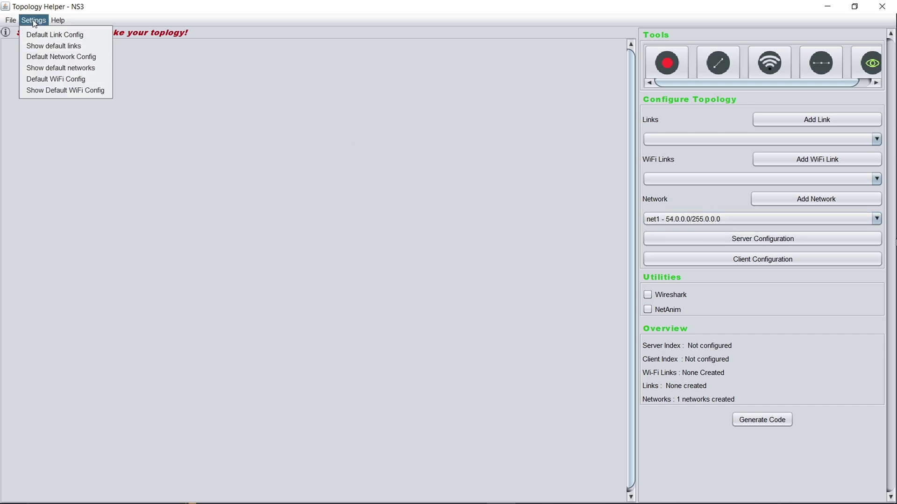
{"action": "left_click", "coordinate": [83, 57]}
{"action": "mouse_move", "coordinate": [54, 8]}
{"action": "left_mouse_down"}
{"action": "mouse_move", "coordinate": [315, 85]}
{"action": "mouse_move", "coordinate": [282, 90]}
{"action": "left_mouse_up"}
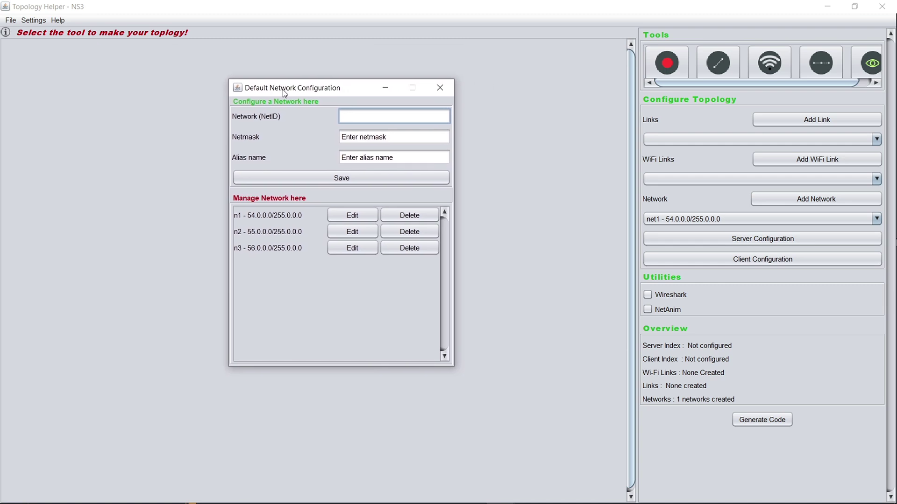
{"action": "left_click", "coordinate": [441, 90]}
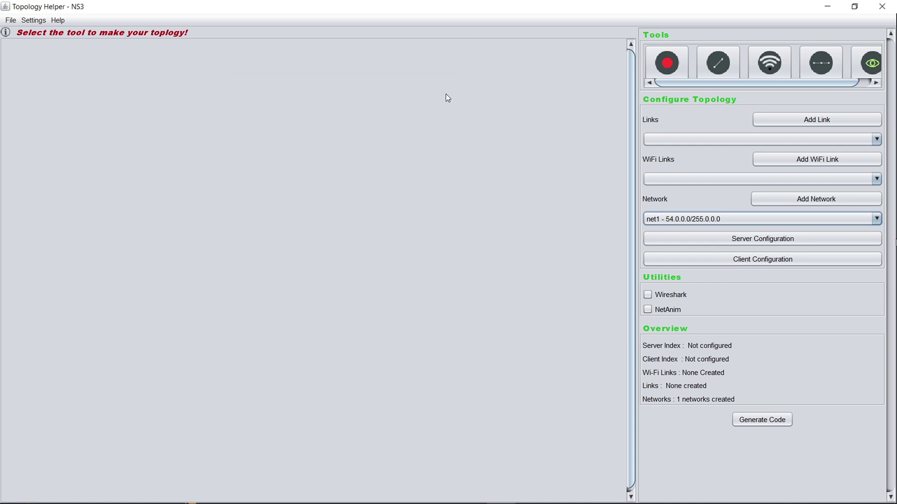
Close the Topology Helper window to reveal the NS3-GUI-HELPER GitHub page.
{"action": "left_click", "coordinate": [876, 15]}
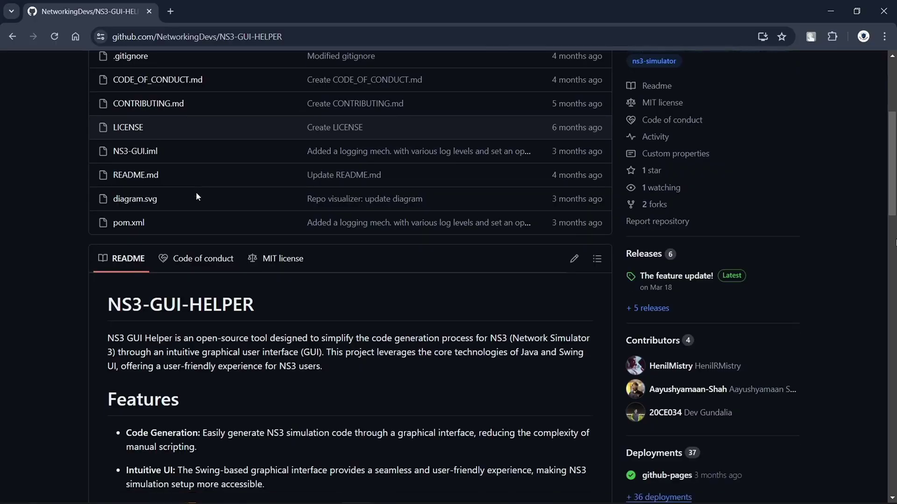
{"action": "scroll", "coordinate": [195, 192], "scroll_direction": "down", "scroll_amount": 1}
{"action": "scroll", "coordinate": [195, 192], "scroll_direction": "down", "scroll_amount": 1}
{"action": "scroll", "coordinate": [196, 192], "scroll_direction": "down", "scroll_amount": 1}
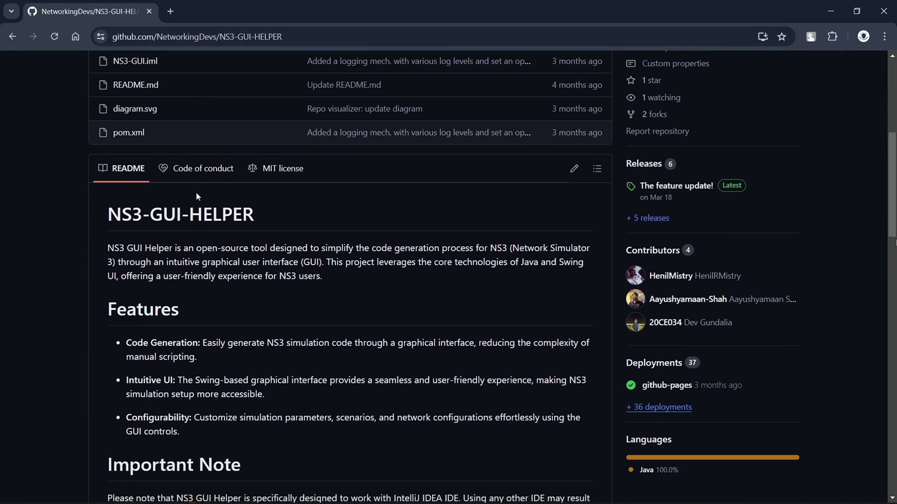
{"action": "scroll", "coordinate": [195, 192], "scroll_direction": "down", "scroll_amount": 1}
{"action": "scroll", "coordinate": [197, 196], "scroll_direction": "down", "scroll_amount": 1}
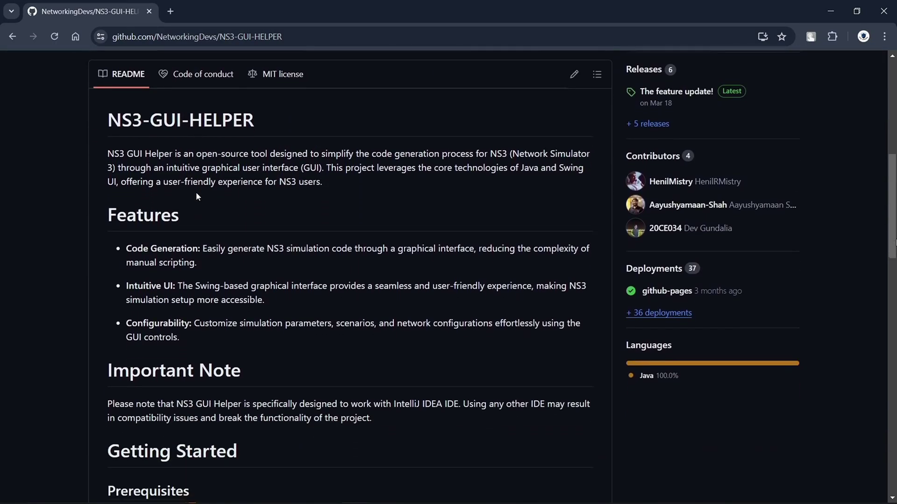
{"action": "scroll", "coordinate": [197, 197], "scroll_direction": "down", "scroll_amount": 1}
{"action": "scroll", "coordinate": [195, 192], "scroll_direction": "down", "scroll_amount": 1}
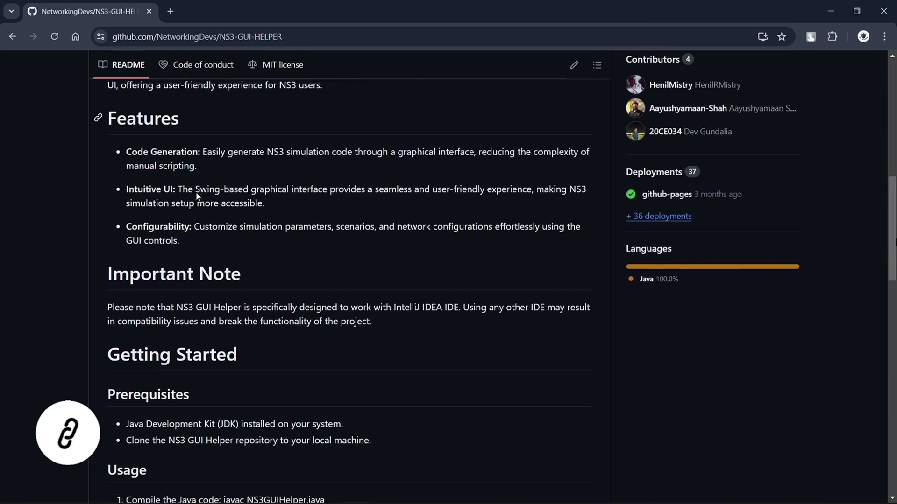
{"action": "scroll", "coordinate": [196, 194], "scroll_direction": "down", "scroll_amount": 1}
{"action": "scroll", "coordinate": [197, 195], "scroll_direction": "down", "scroll_amount": 1}
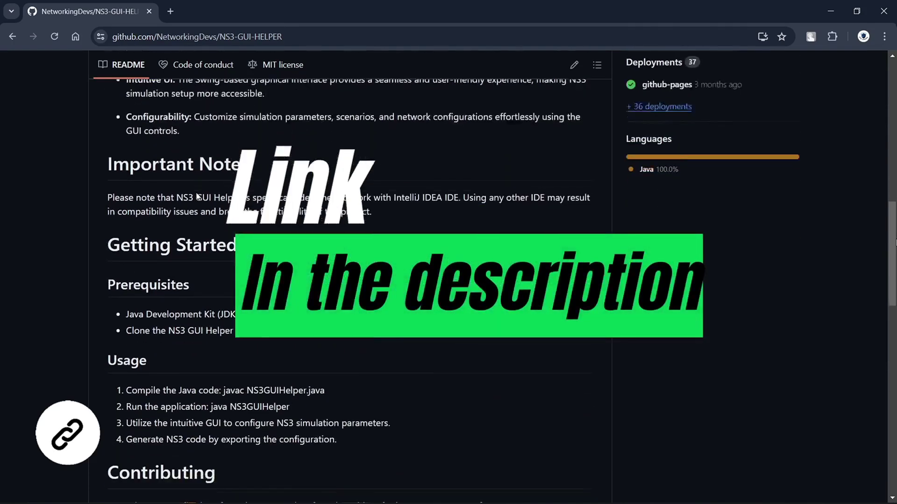
{"action": "scroll", "coordinate": [197, 193], "scroll_direction": "down", "scroll_amount": 1}
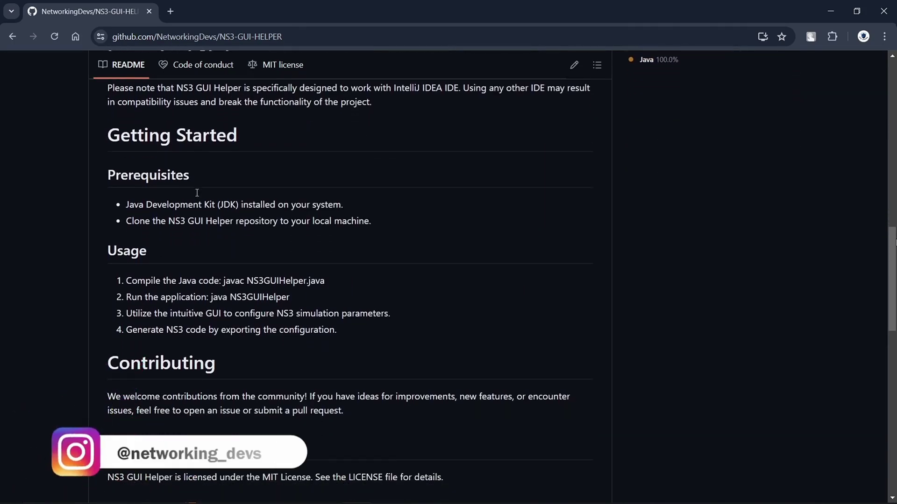
{"action": "scroll", "coordinate": [196, 193], "scroll_direction": "down", "scroll_amount": 1}
{"action": "scroll", "coordinate": [197, 195], "scroll_direction": "down", "scroll_amount": 1}
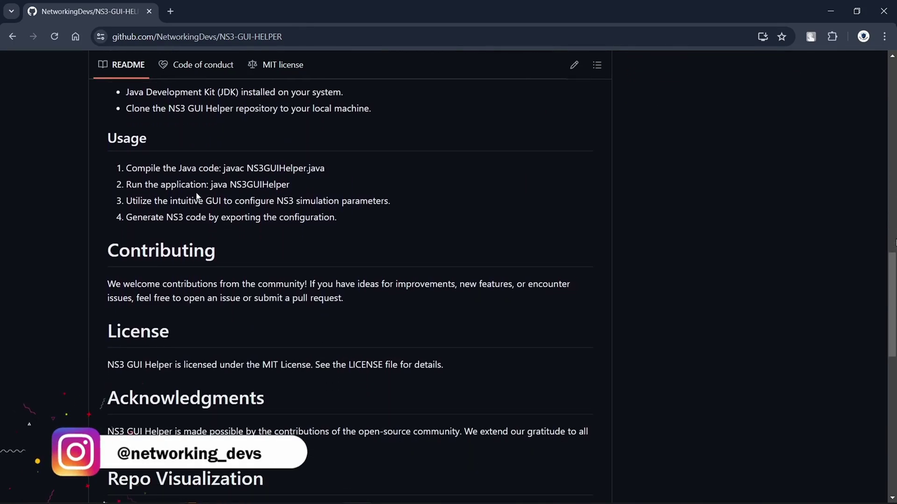
{"action": "scroll", "coordinate": [197, 192], "scroll_direction": "down", "scroll_amount": 1}
{"action": "scroll", "coordinate": [197, 193], "scroll_direction": "down", "scroll_amount": 1}
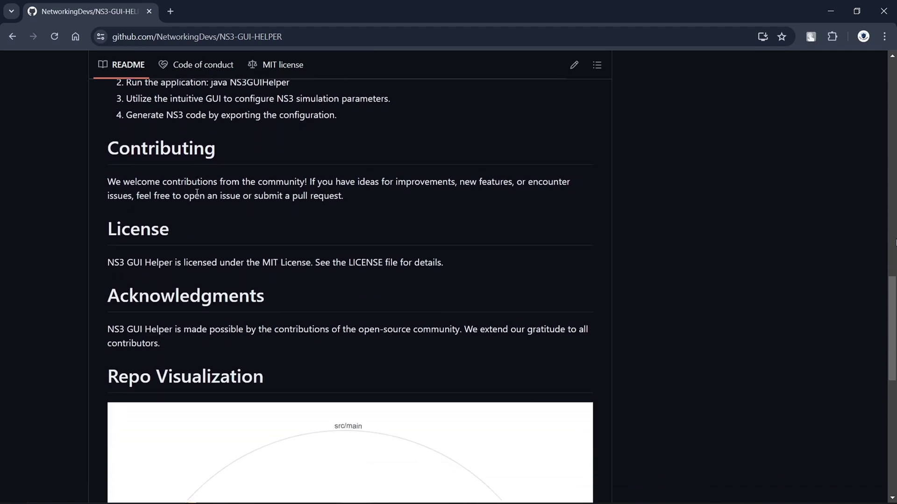
{"action": "scroll", "coordinate": [197, 192], "scroll_direction": "down", "scroll_amount": 2}
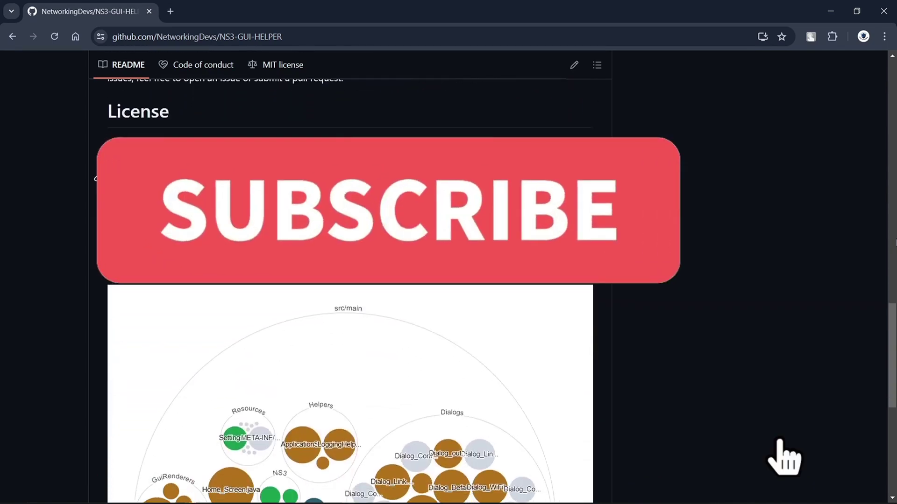
{"action": "scroll", "coordinate": [196, 197], "scroll_direction": "down", "scroll_amount": 1}
{"action": "scroll", "coordinate": [197, 197], "scroll_direction": "down", "scroll_amount": 1}
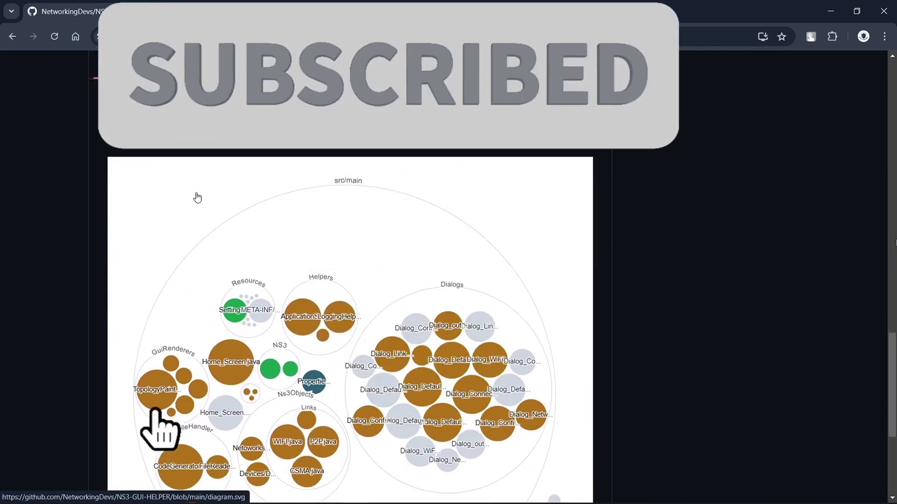
{"action": "scroll", "coordinate": [197, 197], "scroll_direction": "down", "scroll_amount": 1}
{"action": "scroll", "coordinate": [197, 198], "scroll_direction": "down", "scroll_amount": 1}
{"action": "scroll", "coordinate": [197, 198], "scroll_direction": "down", "scroll_amount": 1}
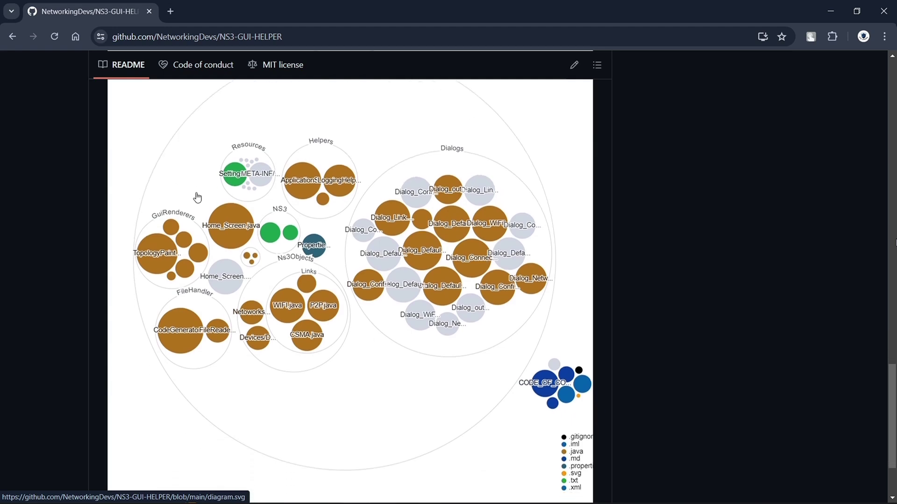
{"action": "scroll", "coordinate": [197, 198], "scroll_direction": "down", "scroll_amount": 1}
{"action": "scroll", "coordinate": [197, 198], "scroll_direction": "down", "scroll_amount": 1}
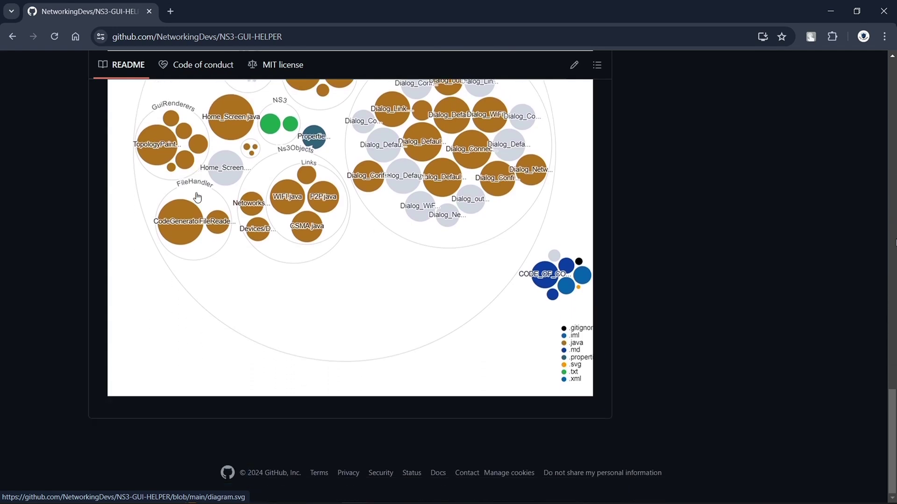
{"action": "scroll", "coordinate": [197, 198], "scroll_direction": "up", "scroll_amount": 1}
{"action": "scroll", "coordinate": [197, 197], "scroll_direction": "up", "scroll_amount": 1}
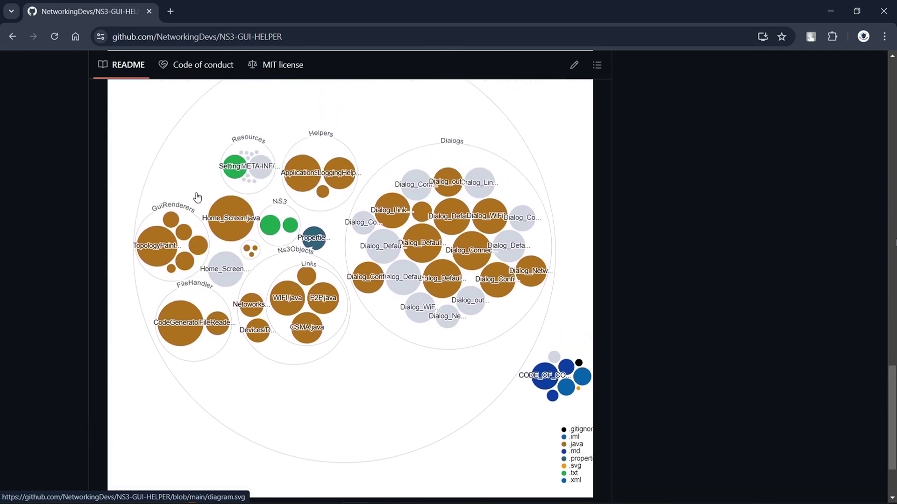
{"action": "scroll", "coordinate": [197, 197], "scroll_direction": "up", "scroll_amount": 8}
{"action": "scroll", "coordinate": [197, 198], "scroll_direction": "up", "scroll_amount": 8}
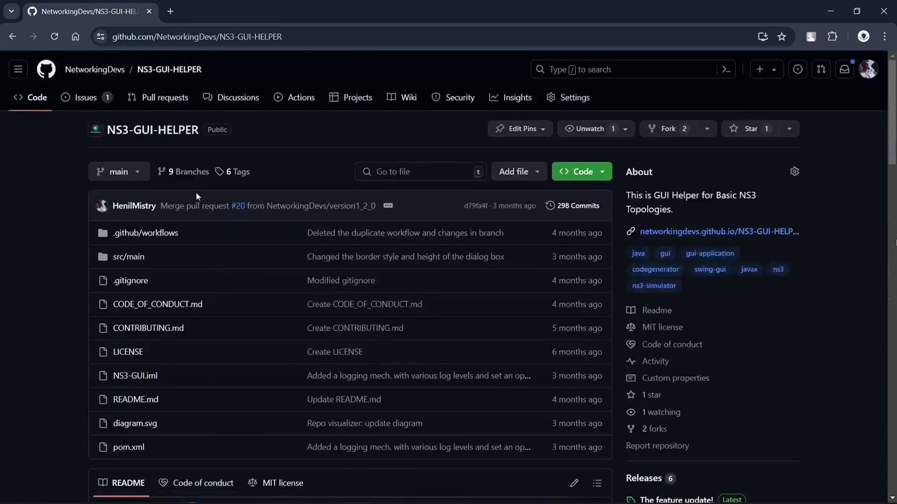